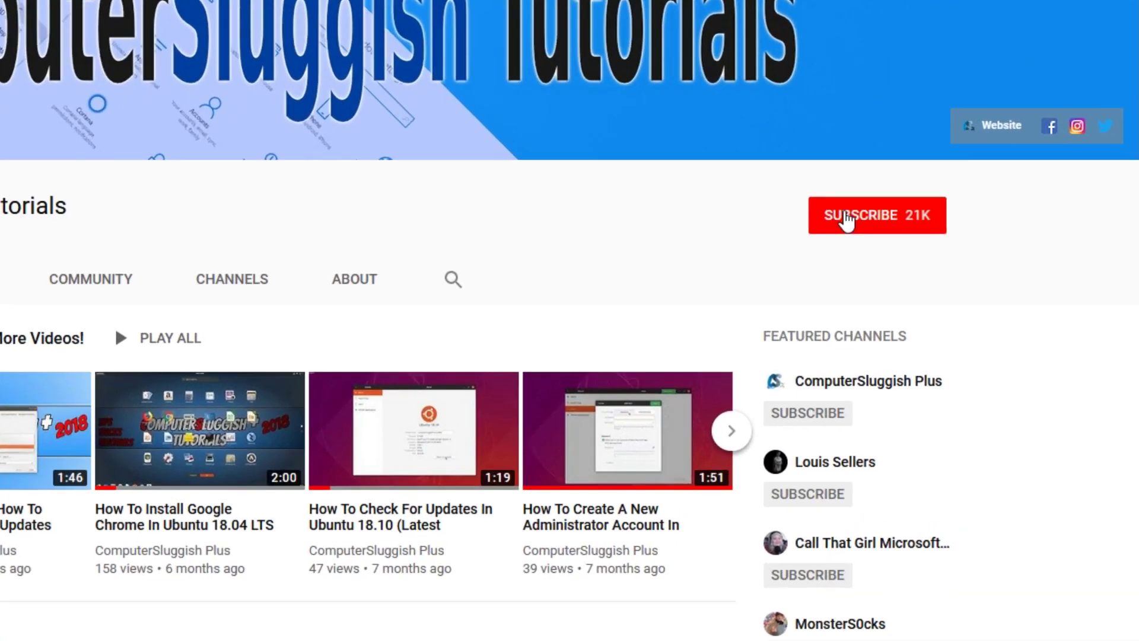
Step: Subscribe to the tutorials channel and turn on bell notifications for its new uploads
left_click(890, 223)
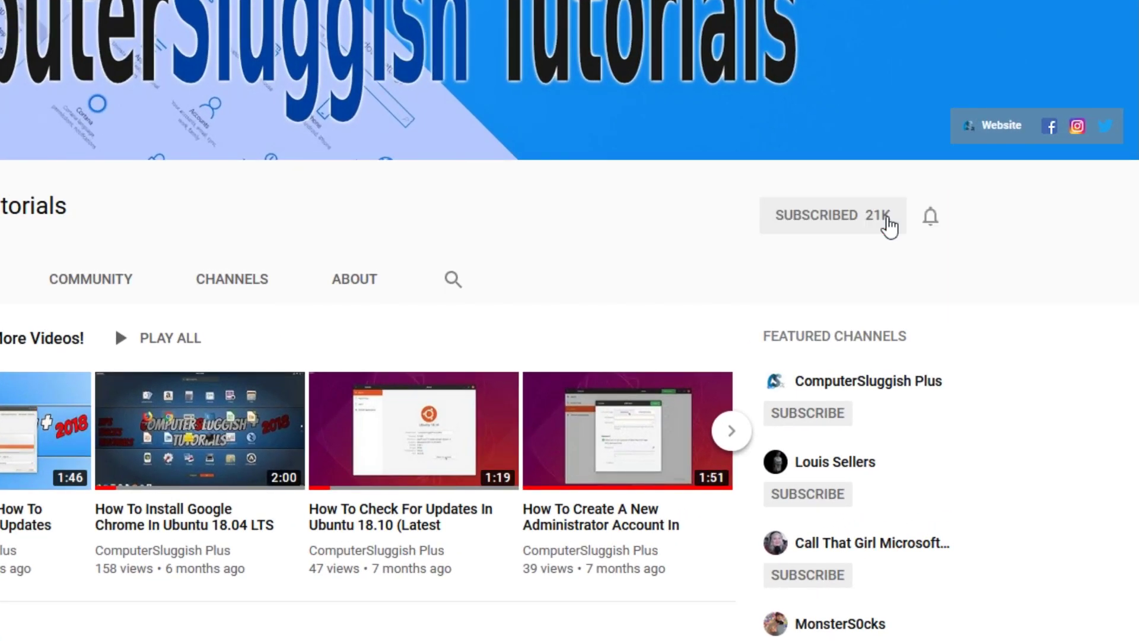
left_click(931, 218)
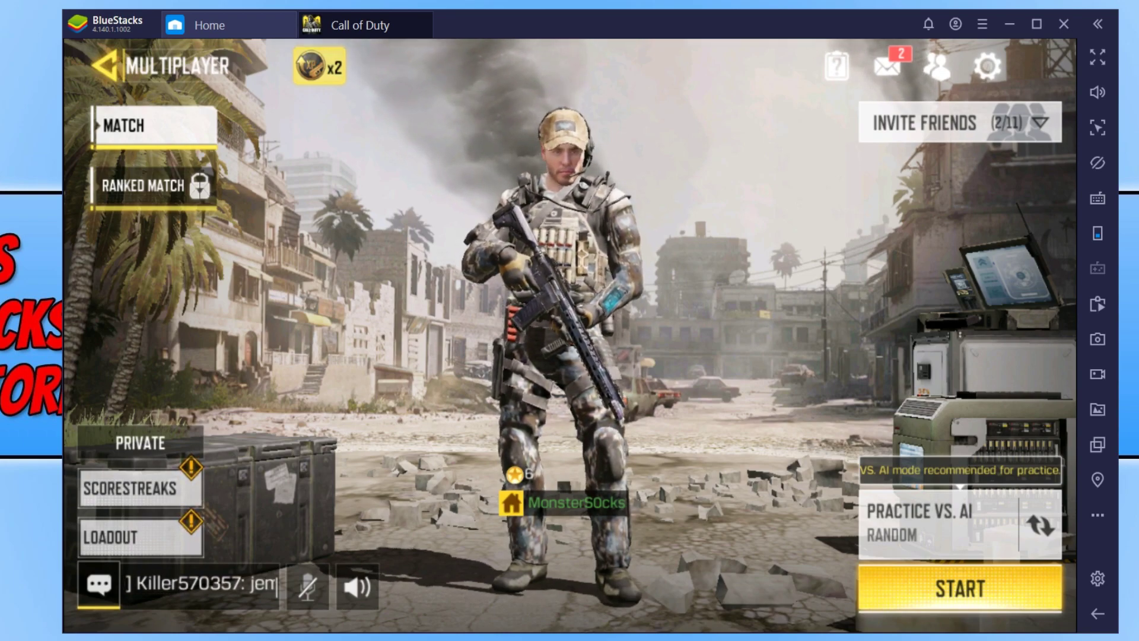
Step: Map Reload to gamepad X, Scope to LT, Melee to B, and Move forward to left stick up
left_click(1101, 196)
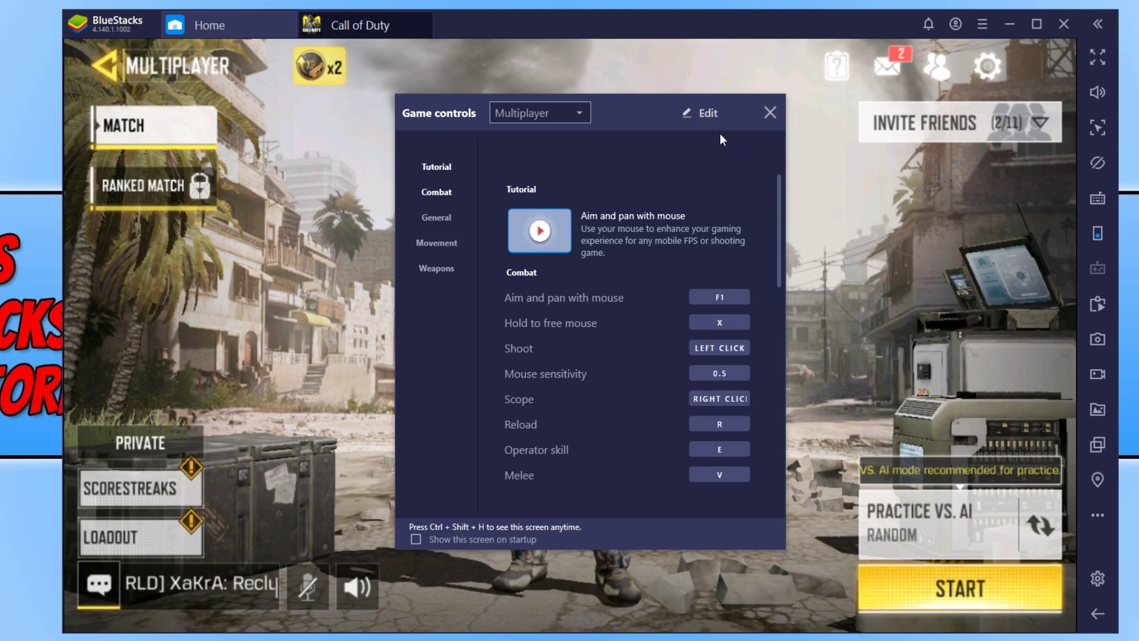
left_click(704, 113)
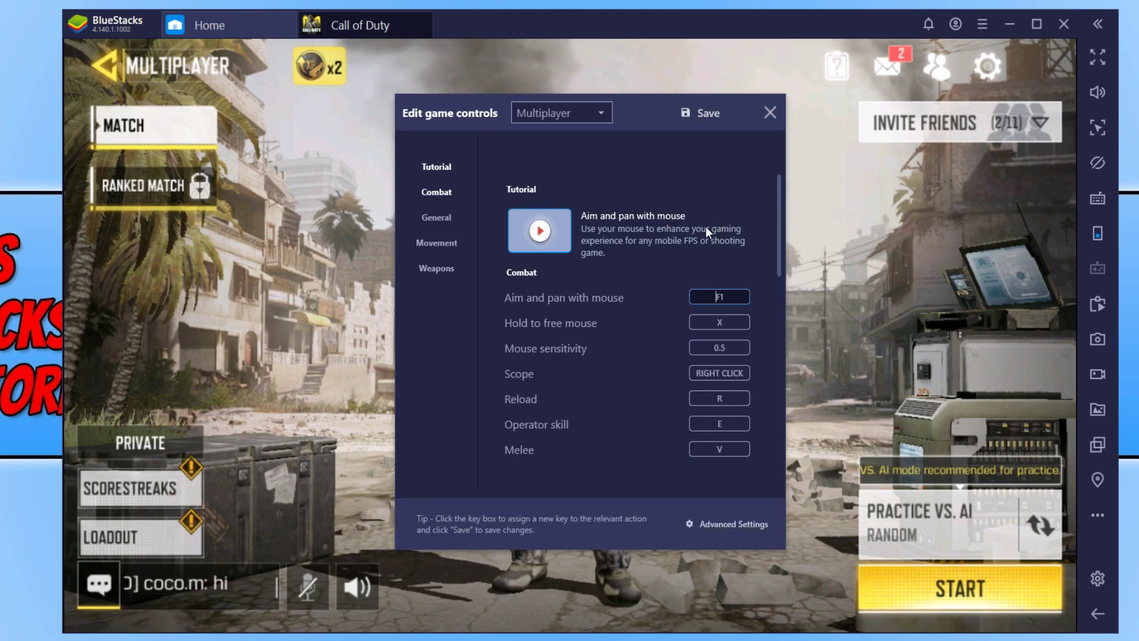
left_click(722, 399)
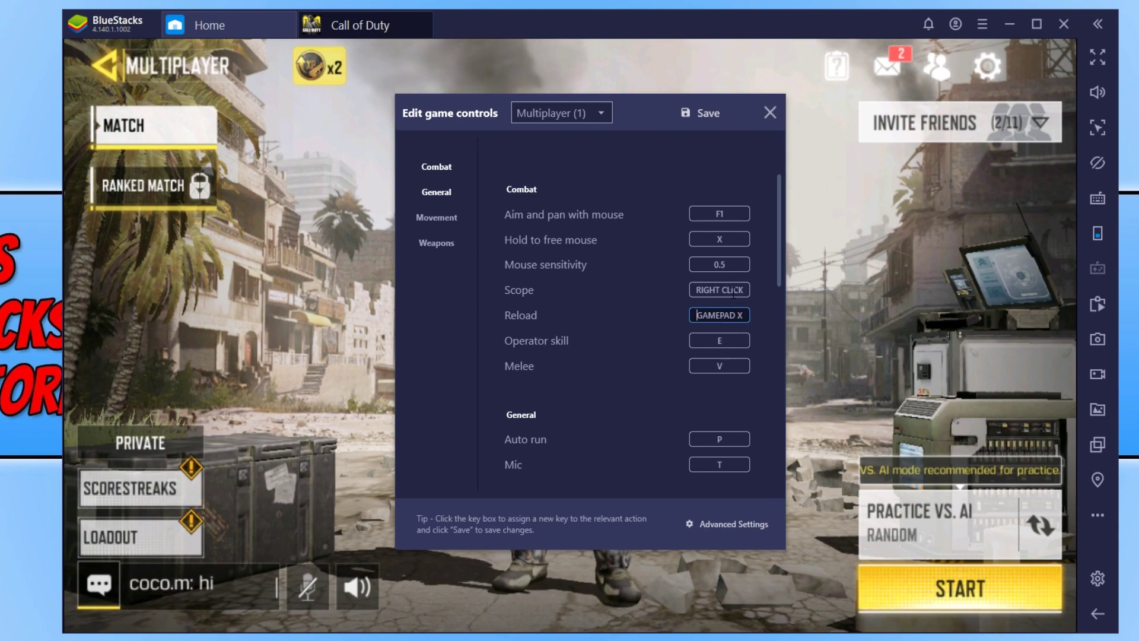
left_click(719, 289)
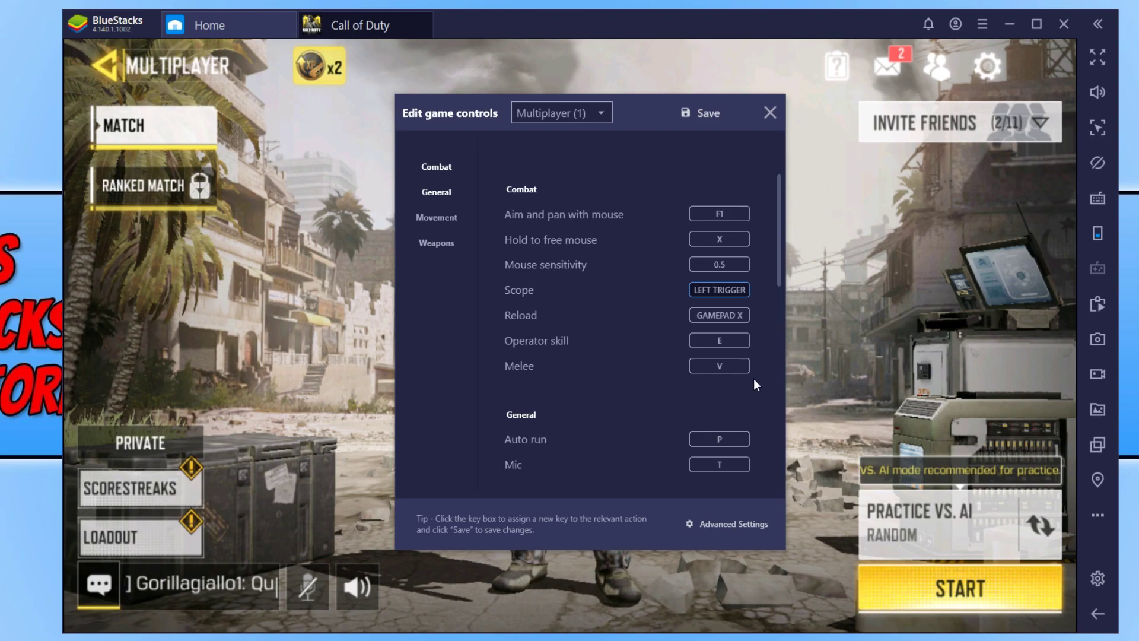
left_click(720, 366)
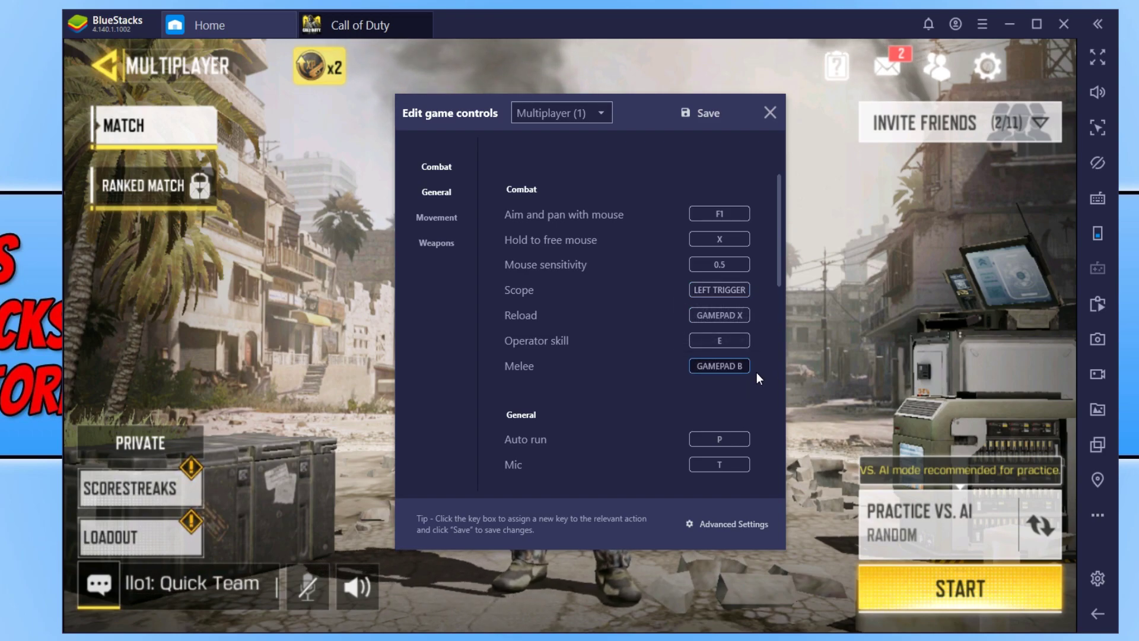
scroll(757, 382, "down", 1)
scroll(756, 382, "down", 3)
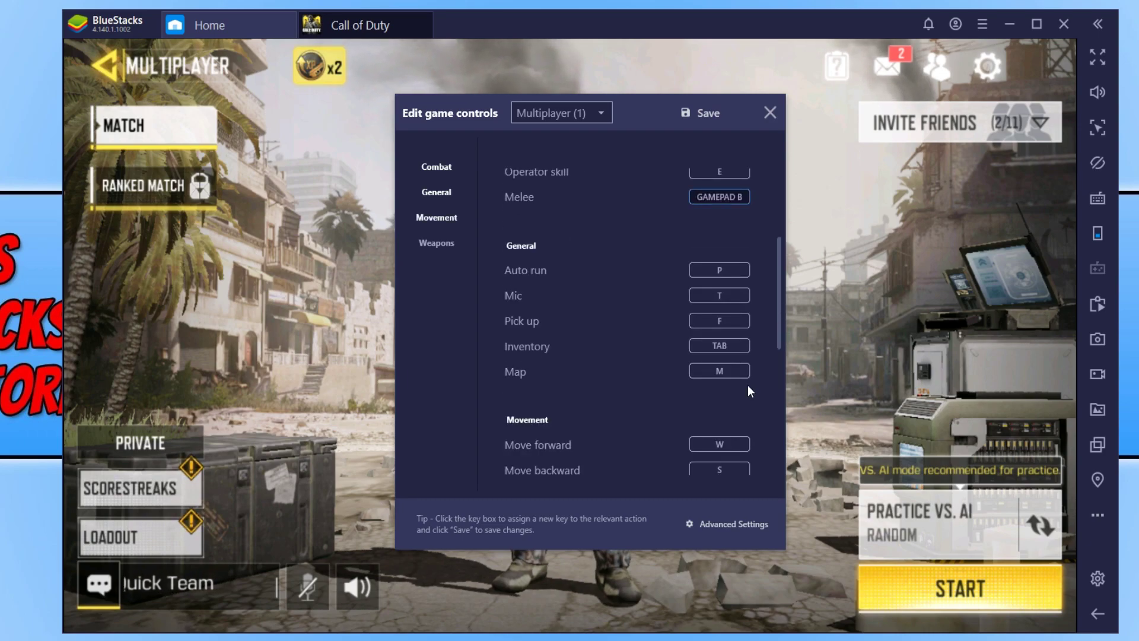
scroll(748, 385, "down", 1)
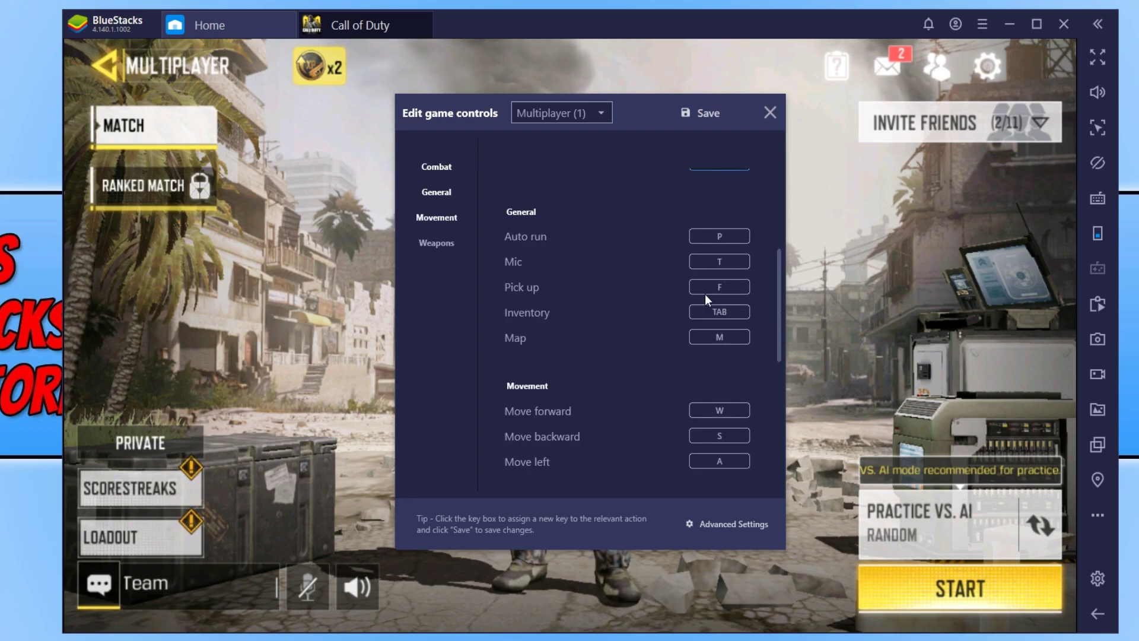
scroll(722, 369, "down", 1)
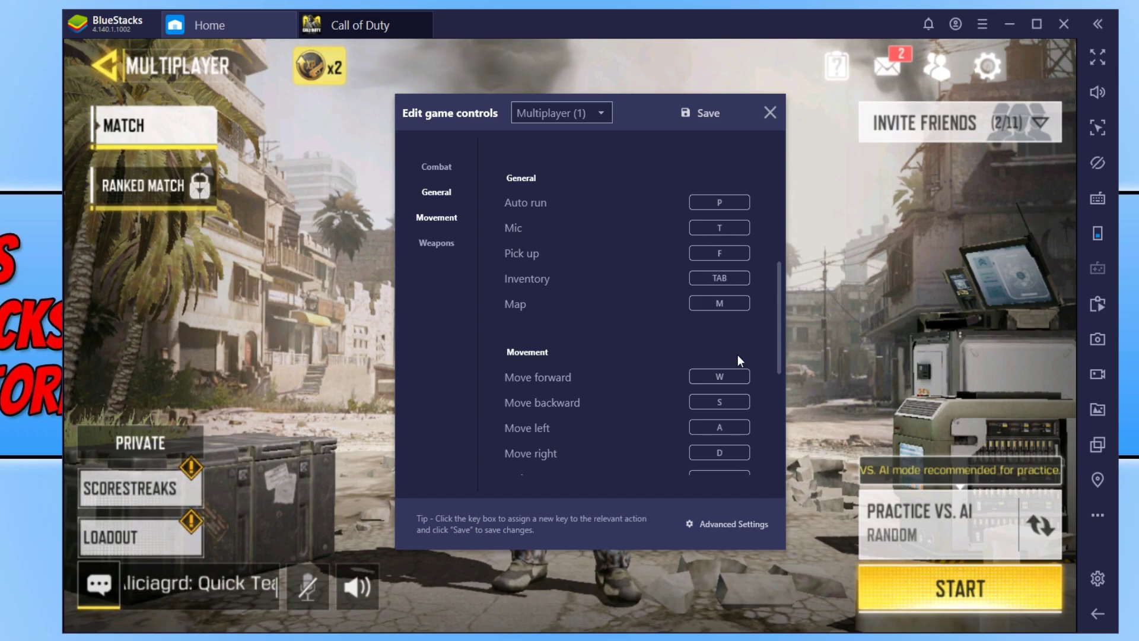
scroll(709, 353, "down", 1)
scroll(666, 363, "down", 1)
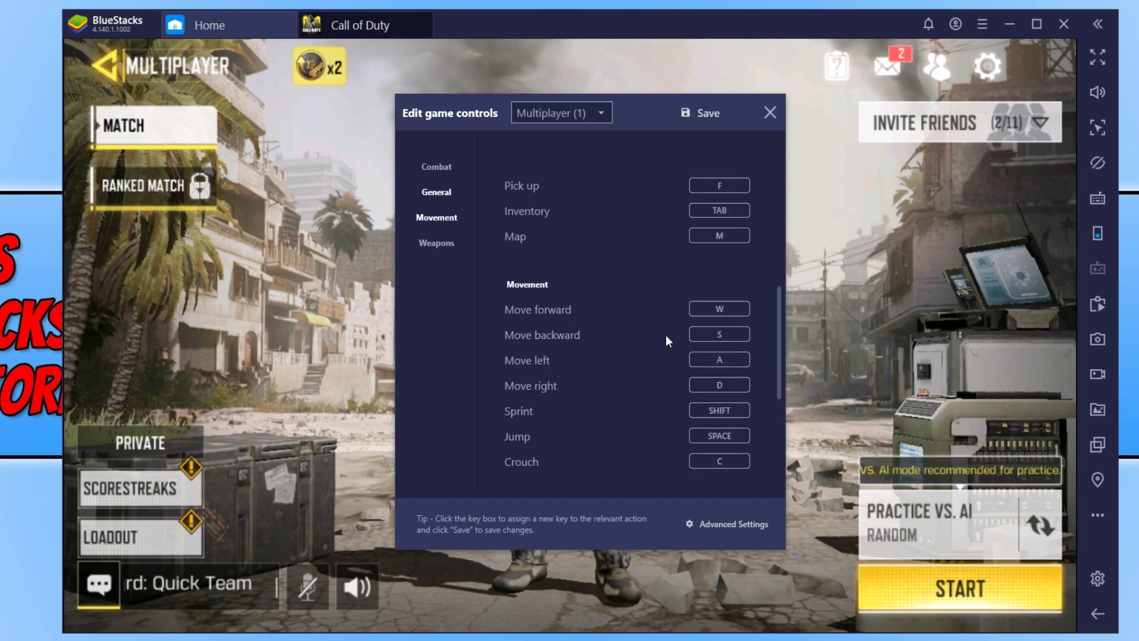
left_click(719, 309)
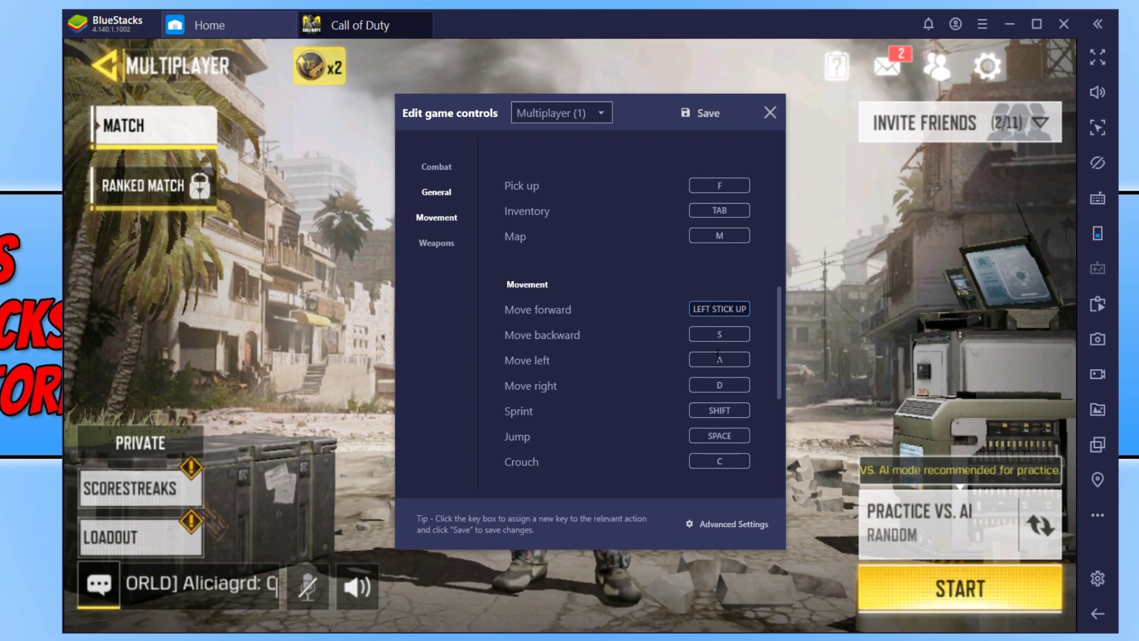
Step: Reassign Move backward, Move left, Move right and Sprint to gamepad inputs
left_click(728, 337)
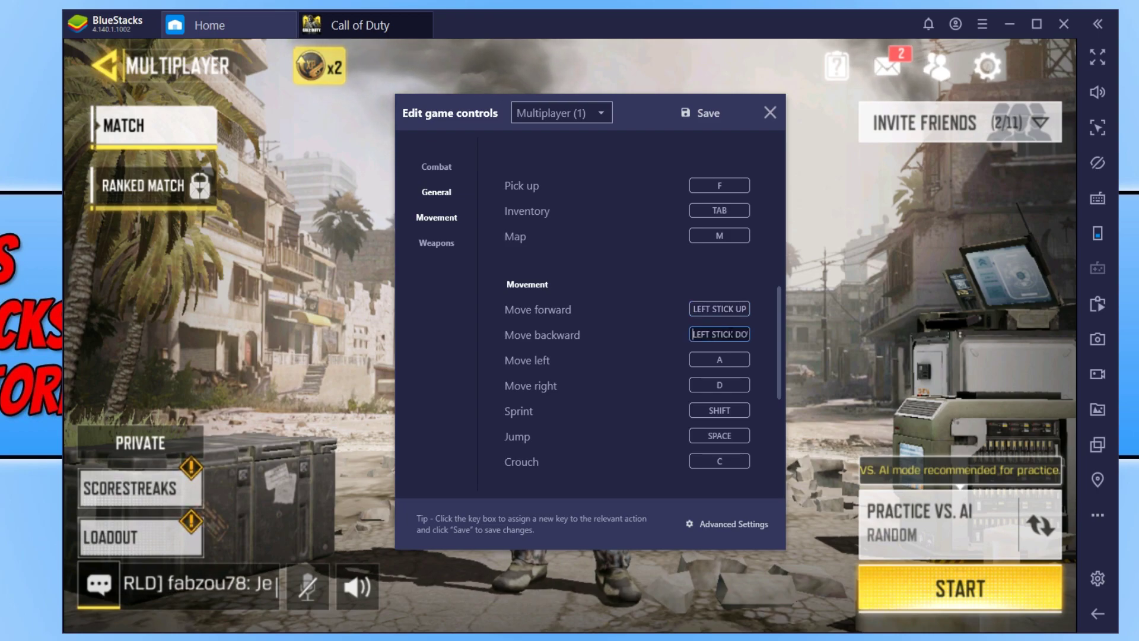
left_click(720, 360)
left_click(719, 385)
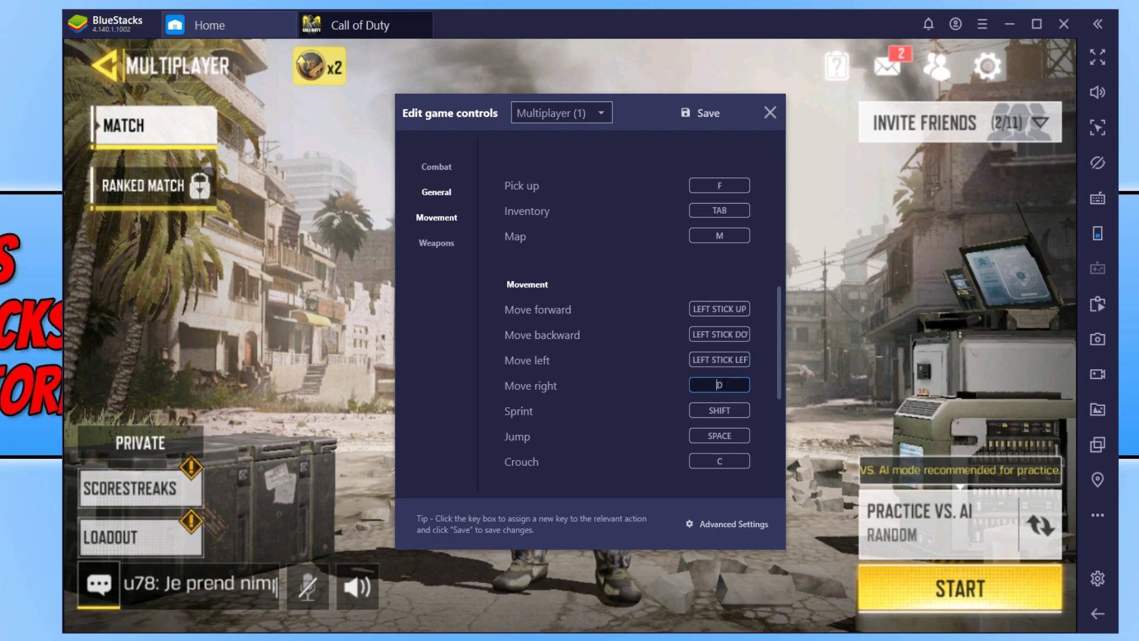
left_click(720, 410)
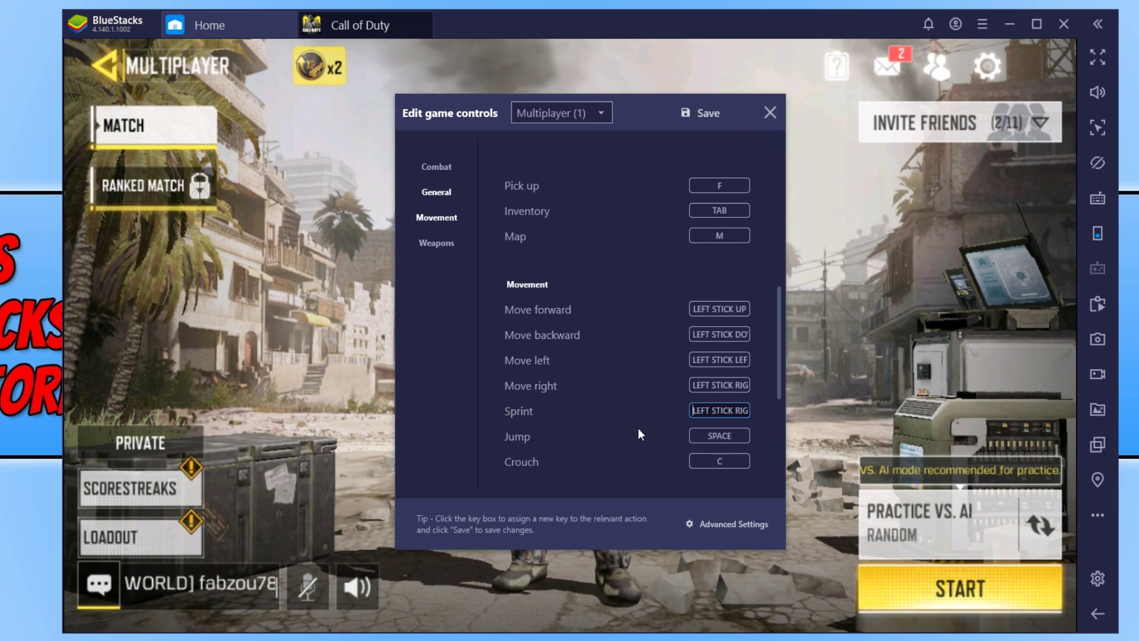
scroll(638, 430, "down", 1)
Step: Map Jump to gamepad A, then save the mappings and close Game controls
left_click(707, 401)
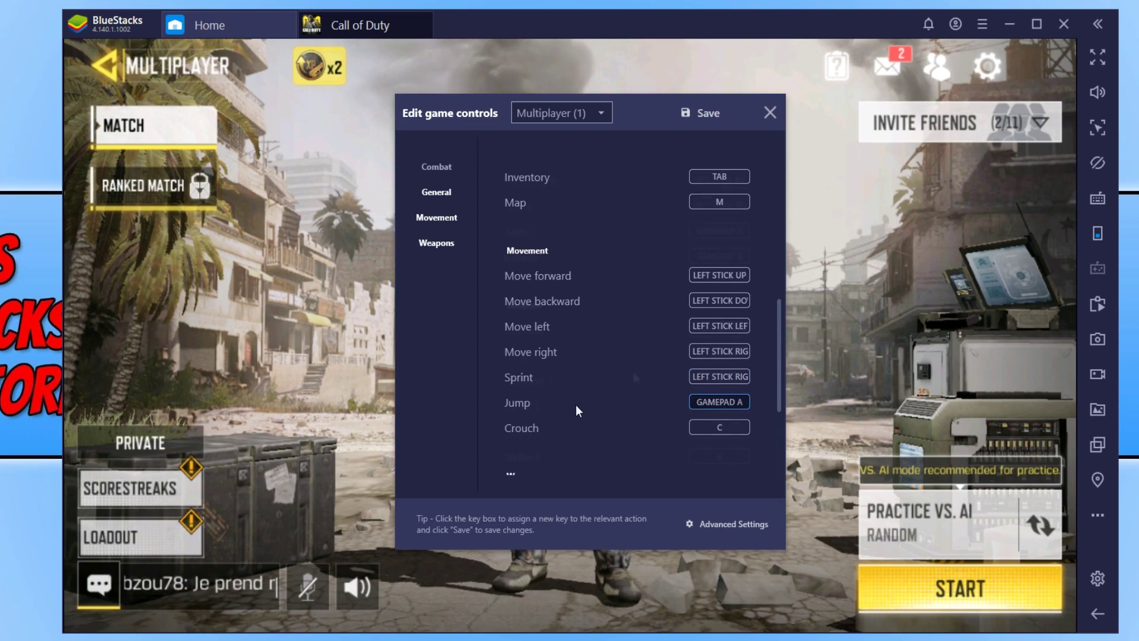
scroll(605, 392, "down", 5)
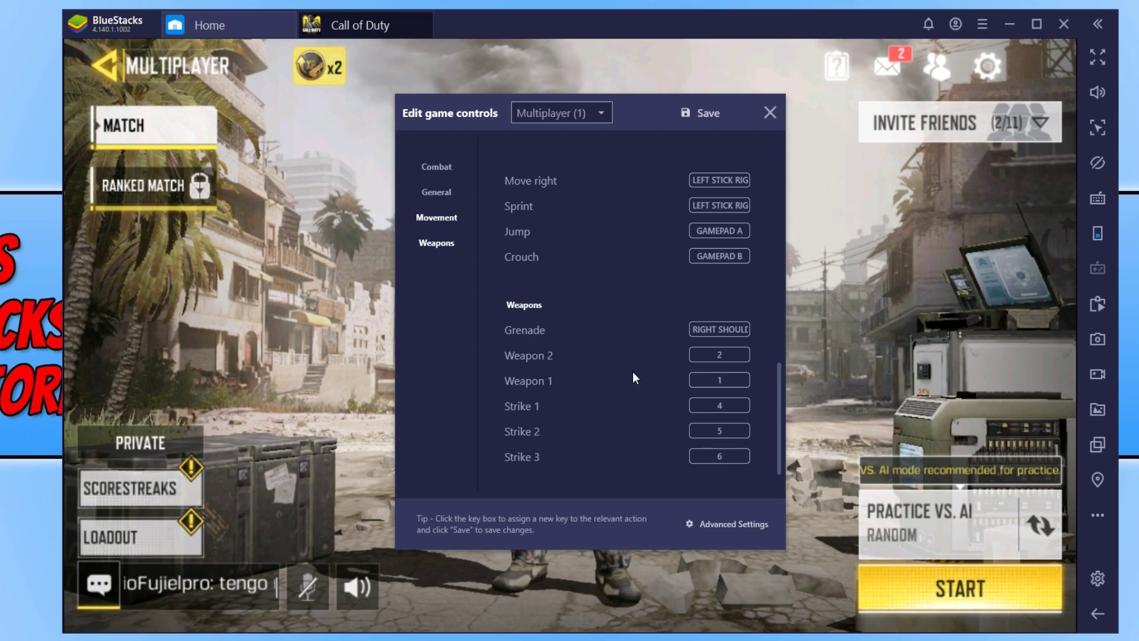
left_click(712, 113)
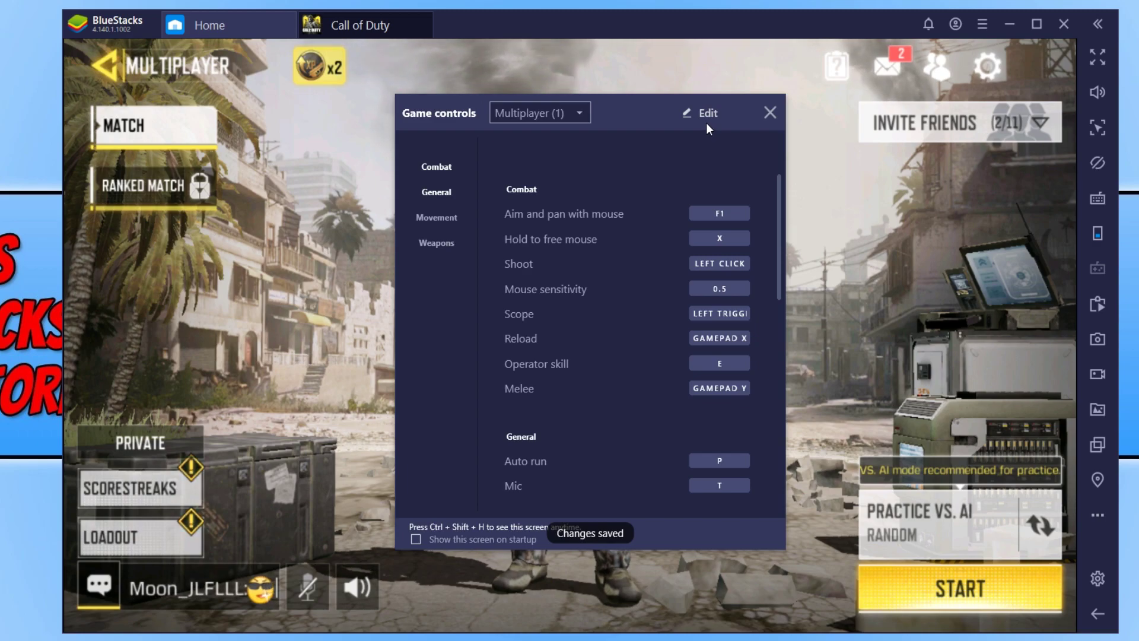
left_click(770, 111)
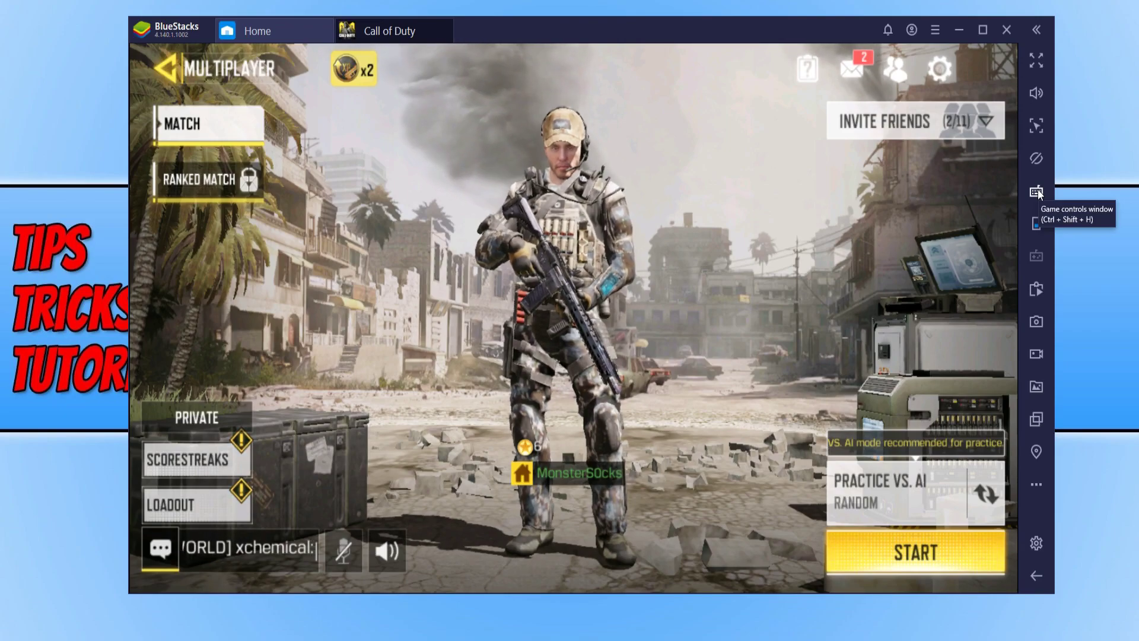
Step: Add a Free look control, delete the F1 aim control, reposition Free look, and save the layout
left_click(1039, 190)
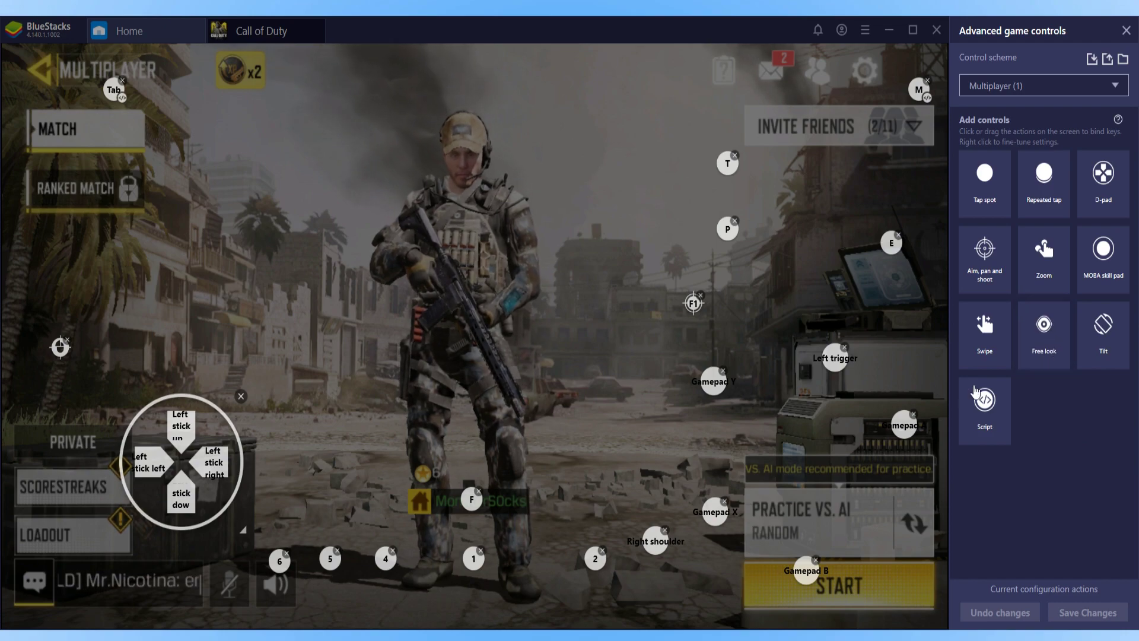
left_click_drag(1050, 328, 620, 291)
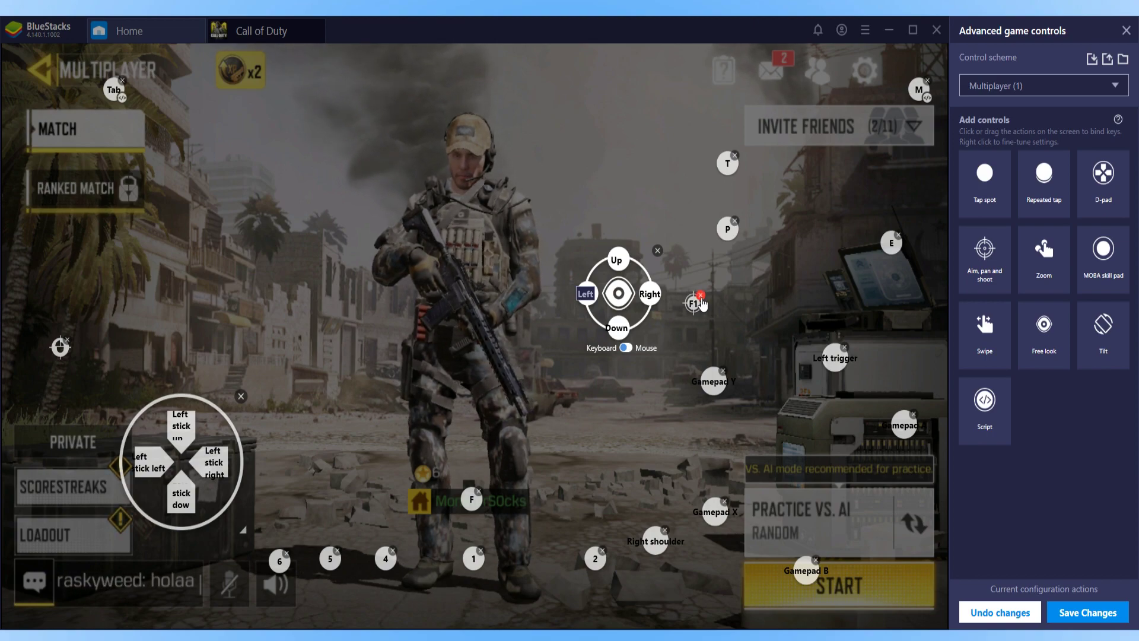
left_click(699, 297)
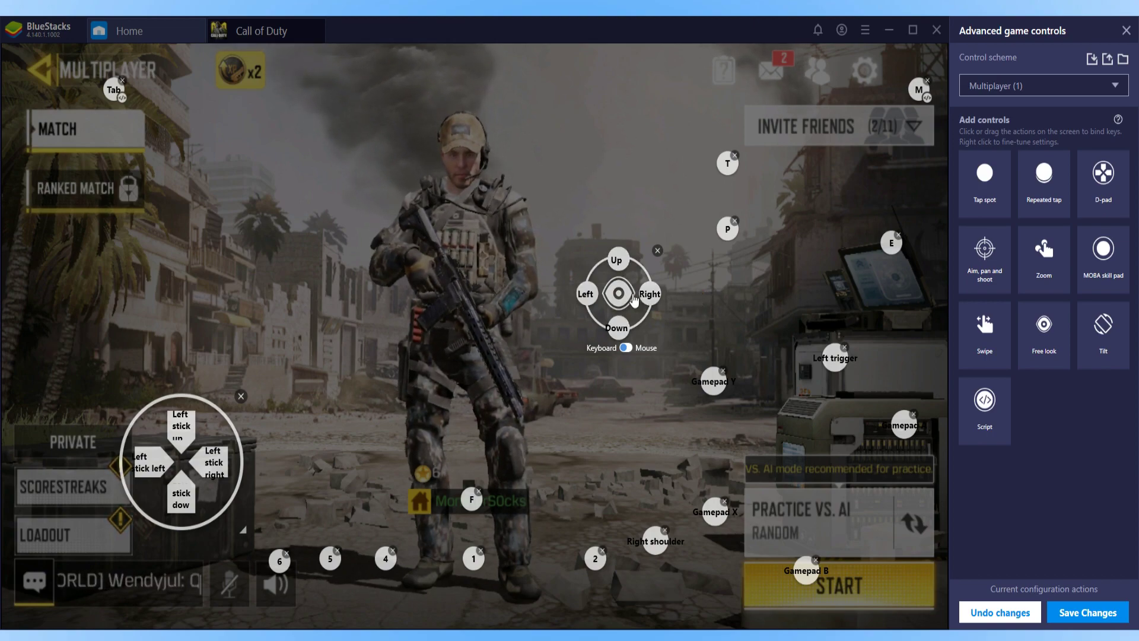
left_click_drag(626, 301, 686, 320)
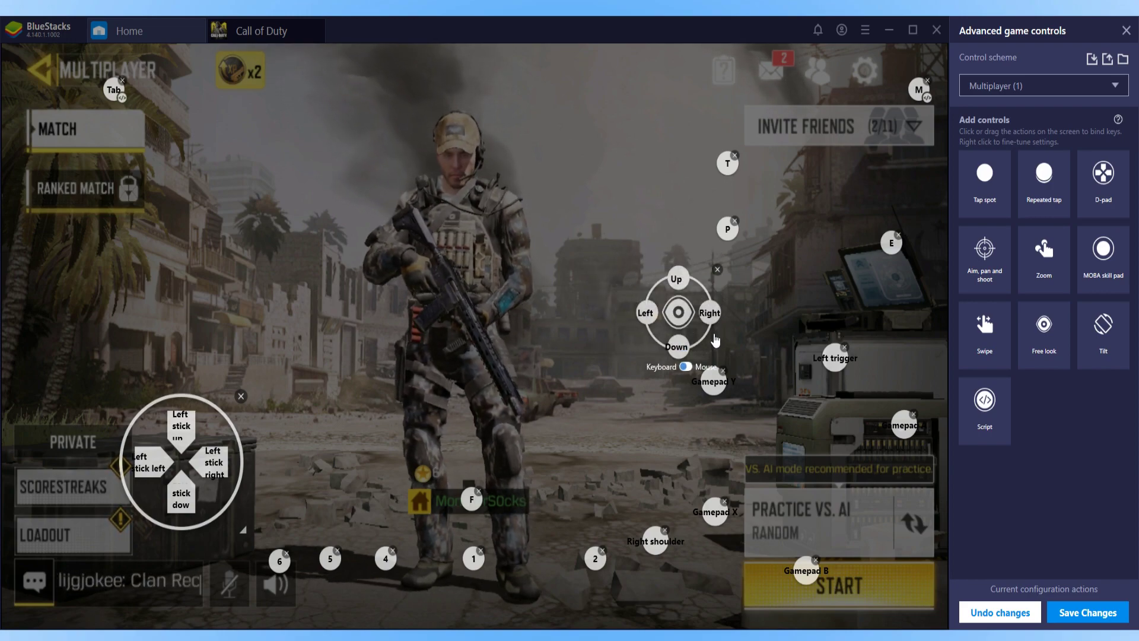
left_click(1088, 613)
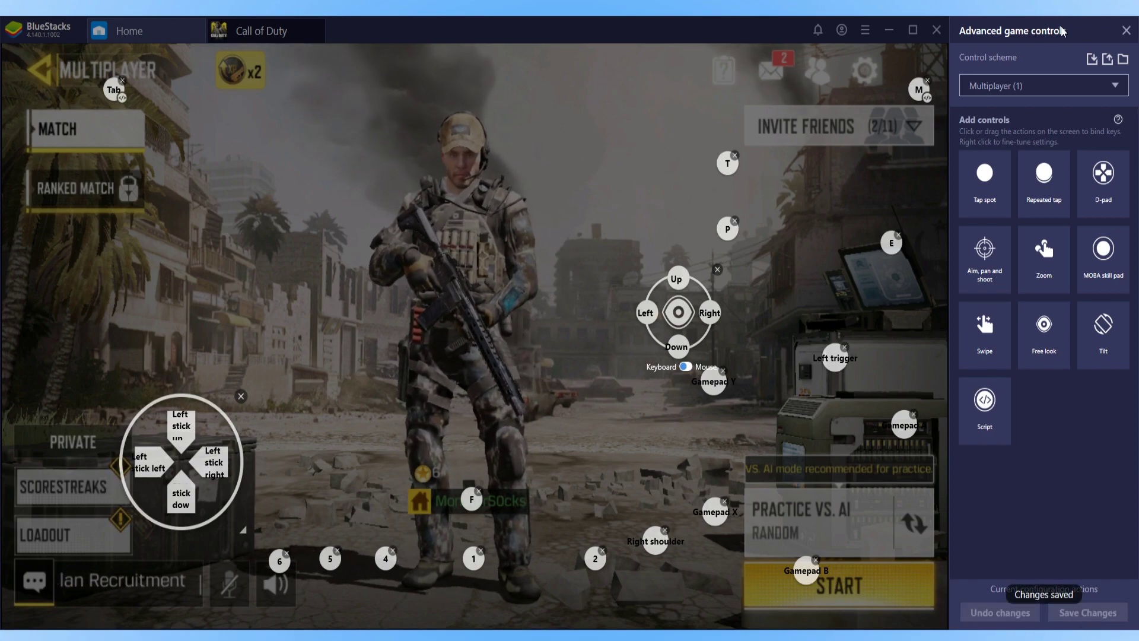
left_click(1126, 31)
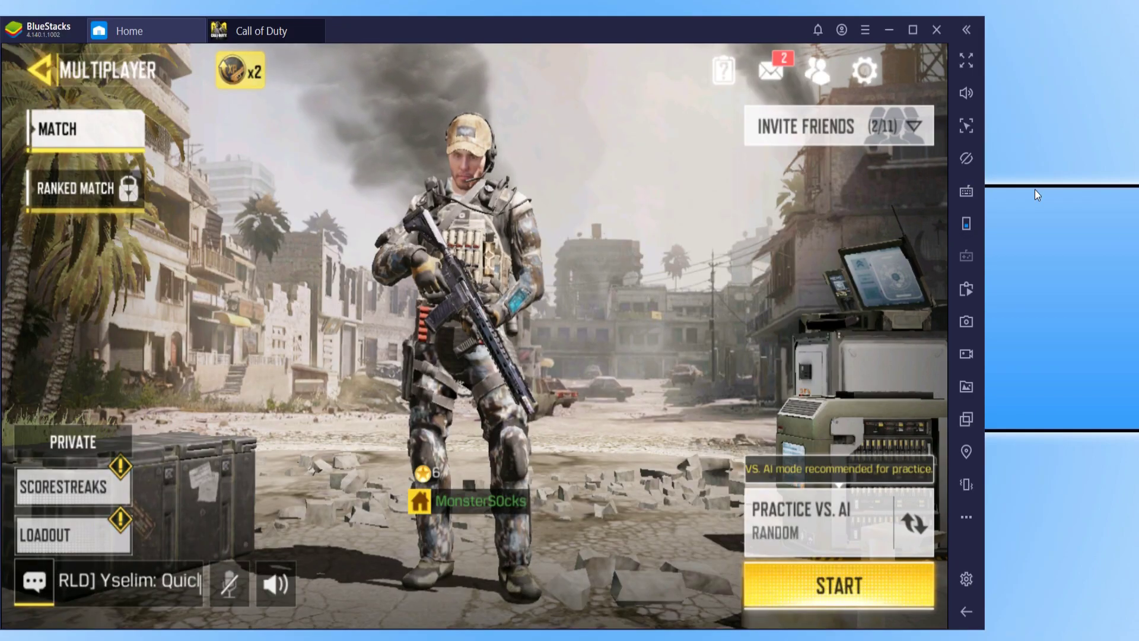
Step: Bind Free look's left, right, up and down keys to the matching right stick directions
key("ctrl+shift+h")
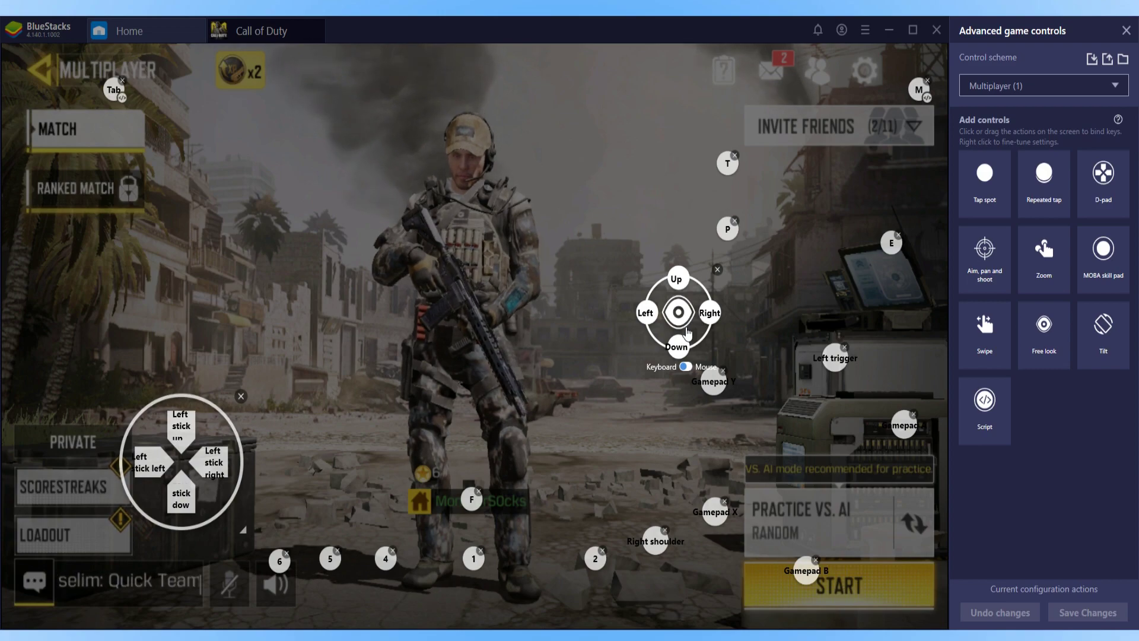
right_click(690, 329)
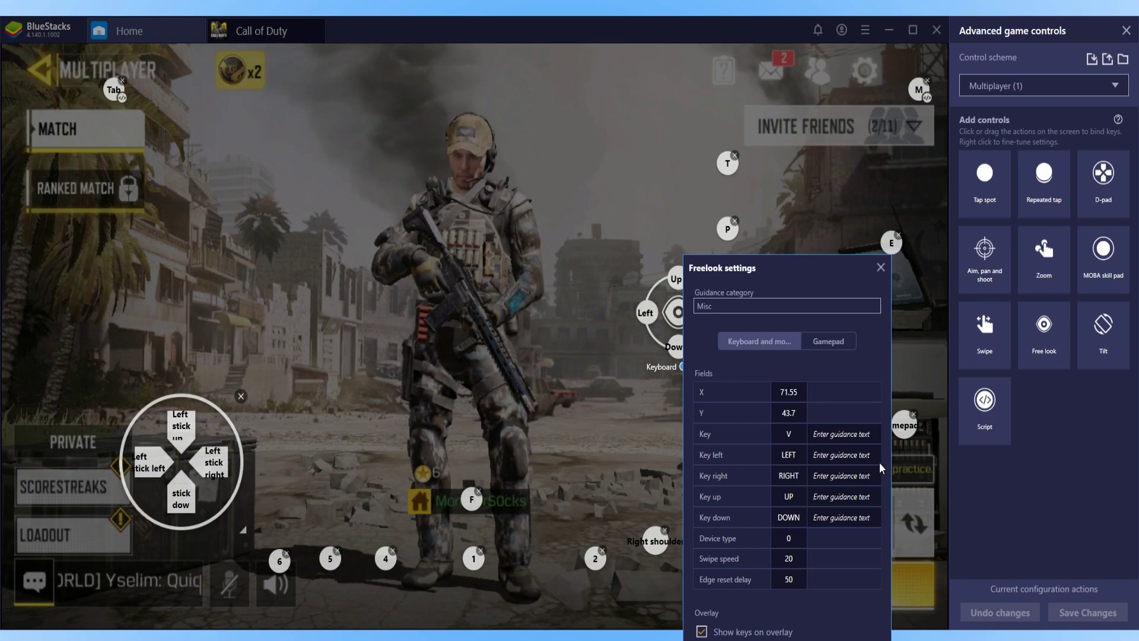
key("Right")
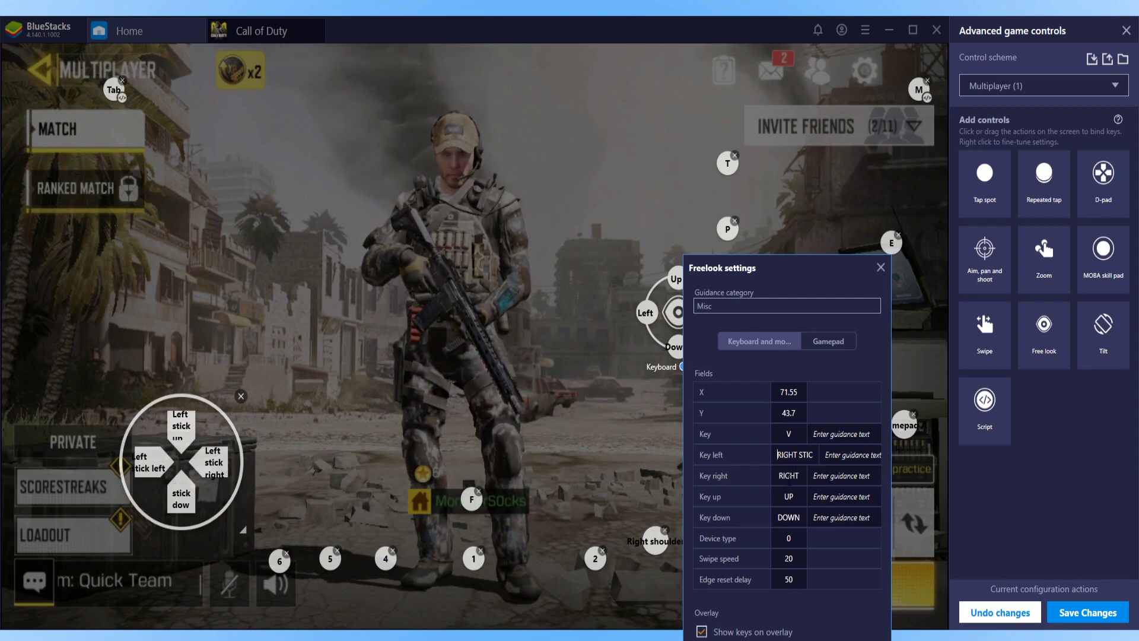
left_click(788, 475)
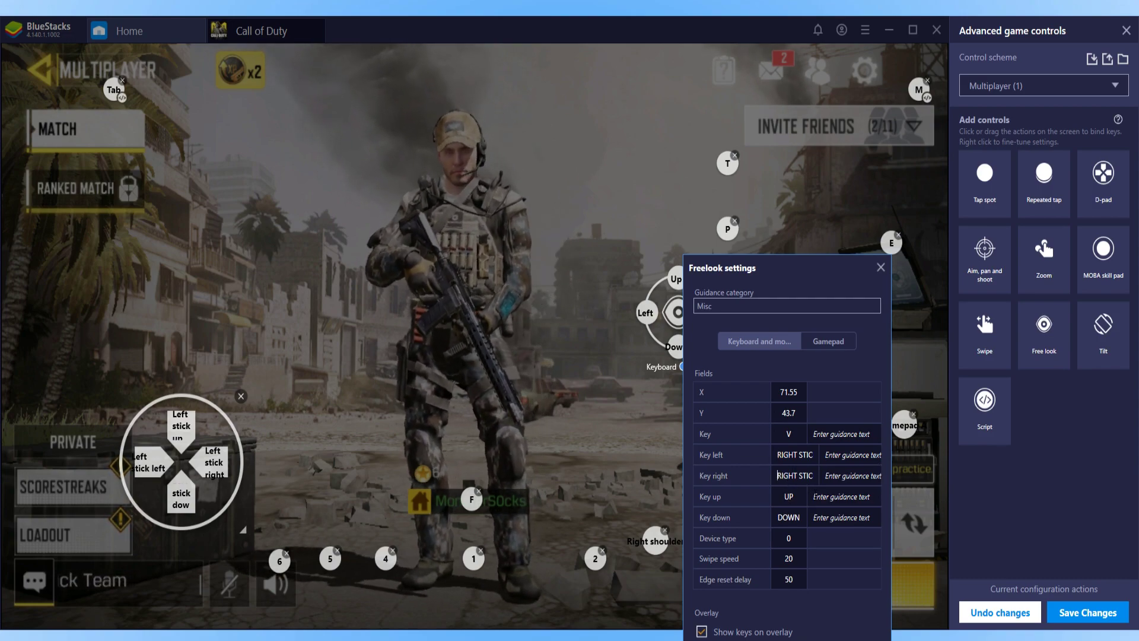
key("Right")
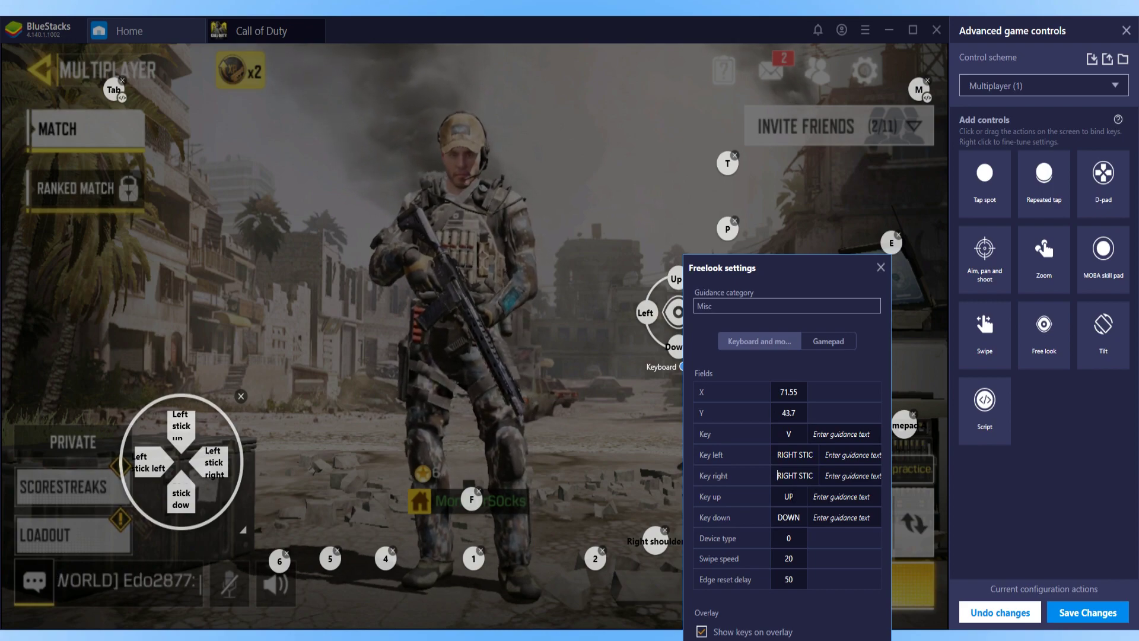
left_click(789, 497)
key("Up")
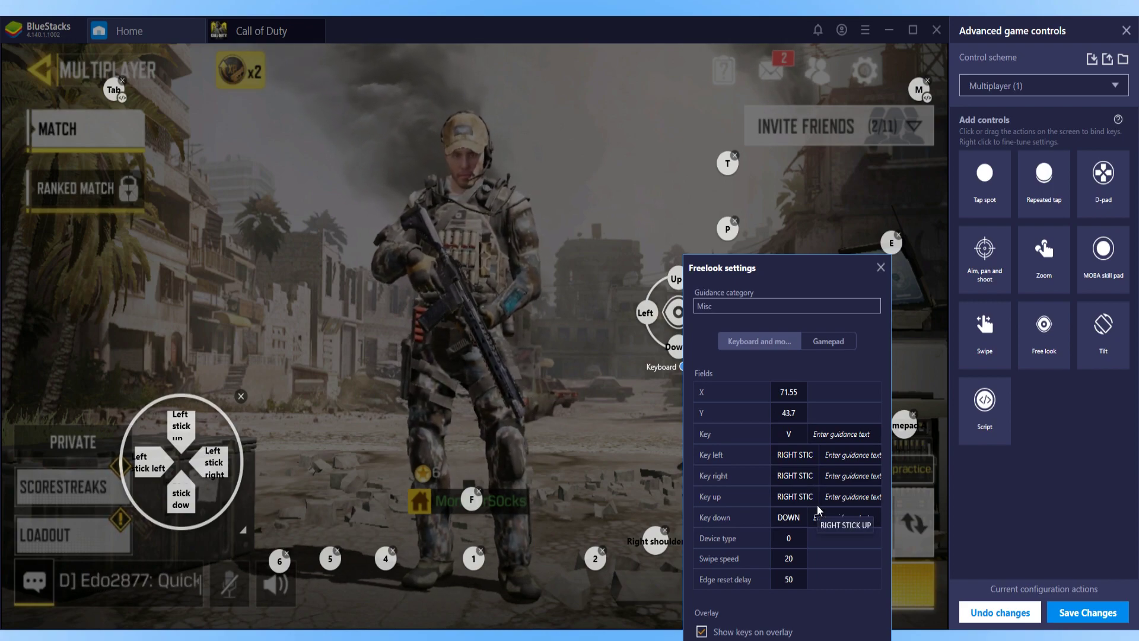
left_click(789, 517)
key("Down")
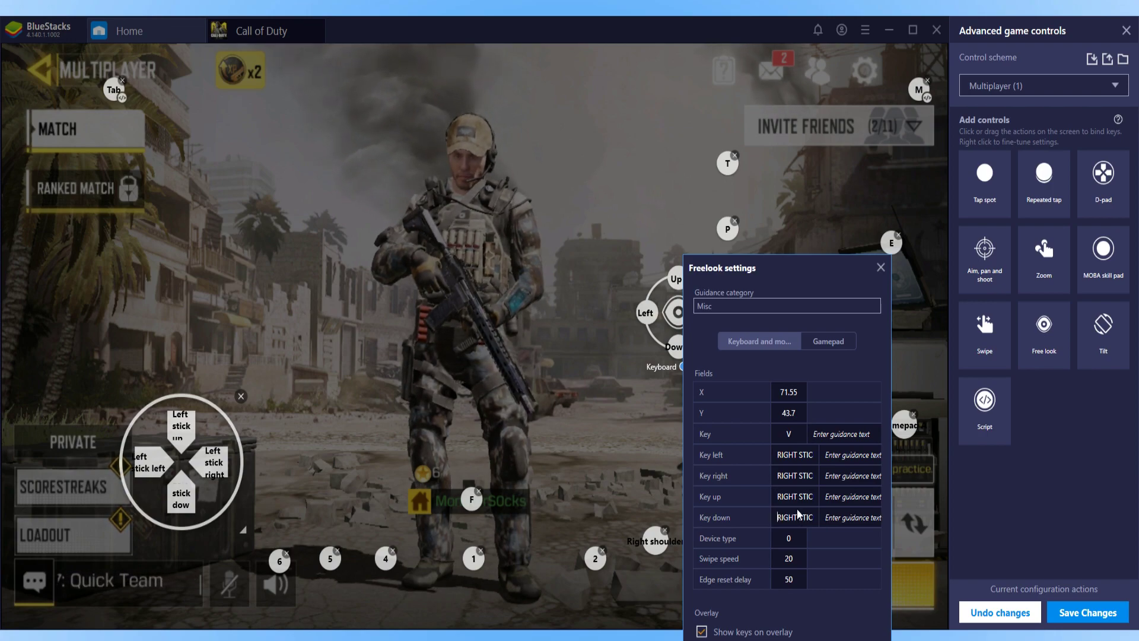
left_click(881, 267)
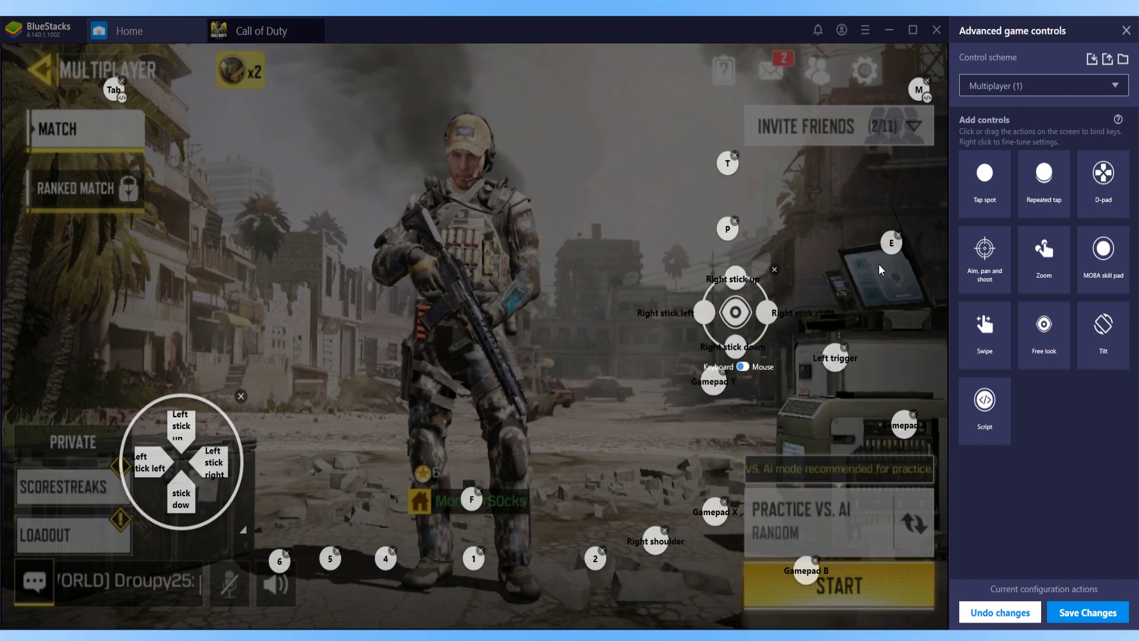
Step: Save the right-stick free look layout and start the Practice vs. AI match
left_click(1088, 613)
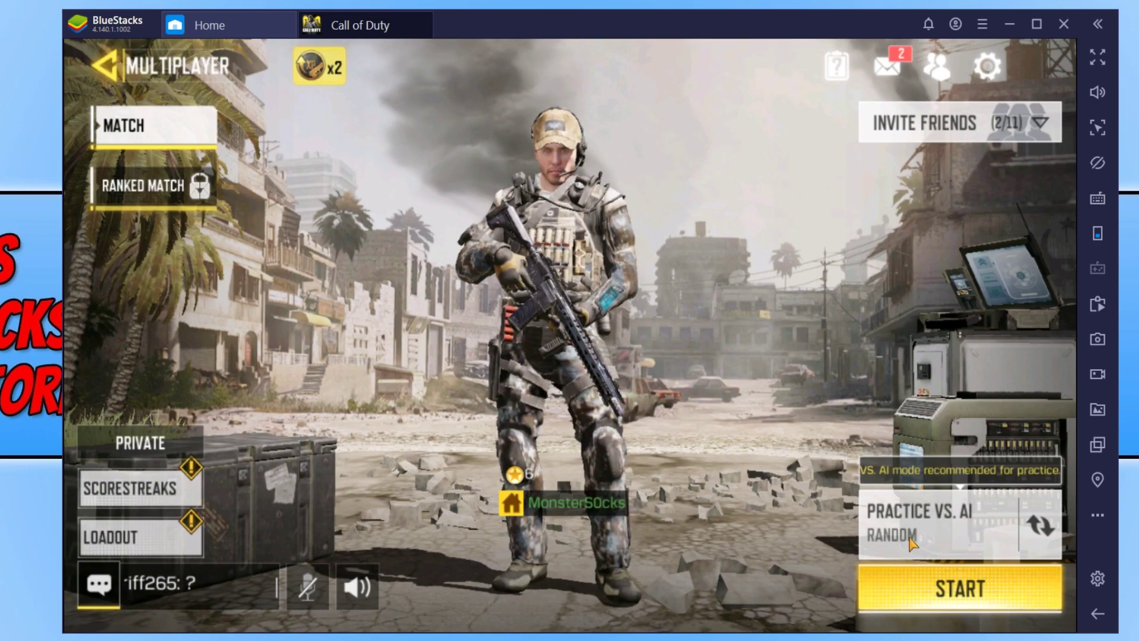
left_click(929, 594)
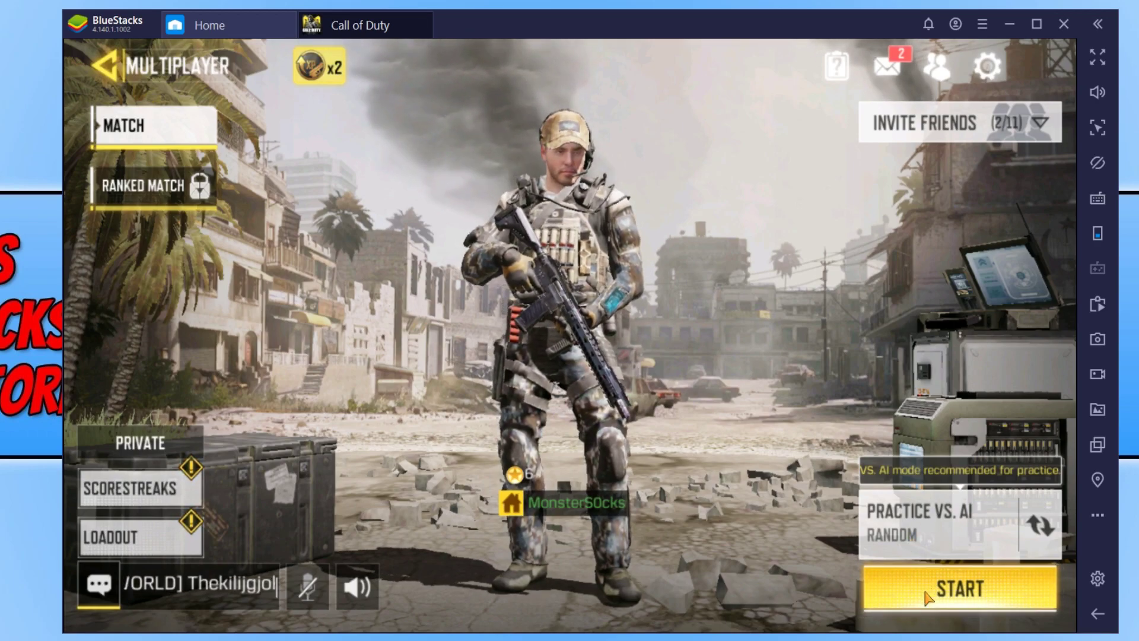